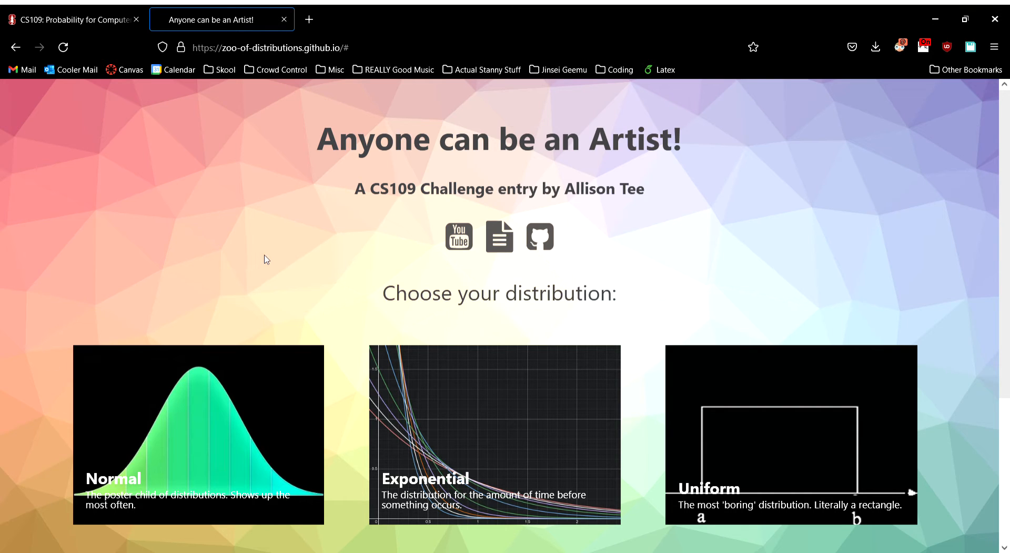
# Step: Open the Normal distribution page and create its 2D art in the embedded demo with the default parameters
pyautogui.scroll(-4, 266, 258)
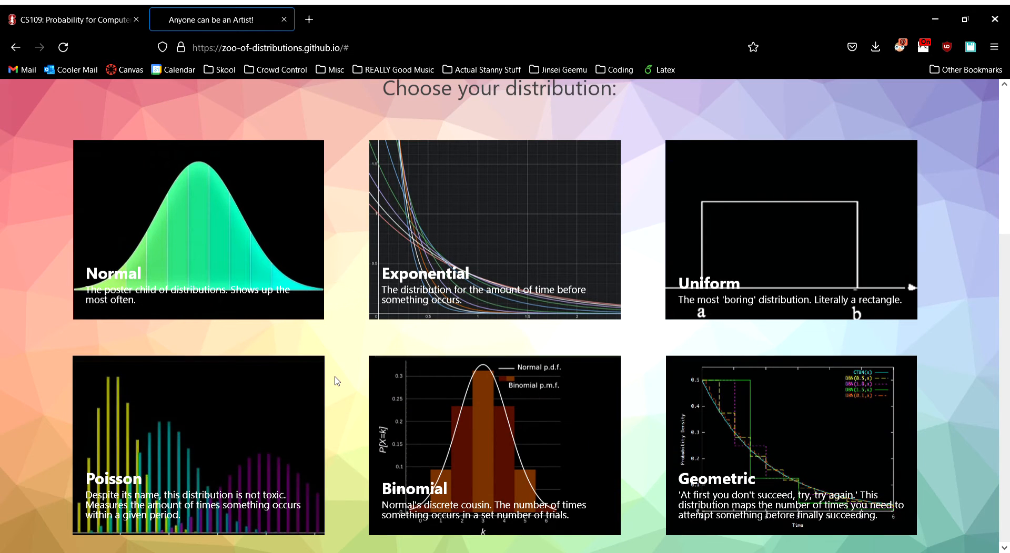
pyautogui.click(227, 246)
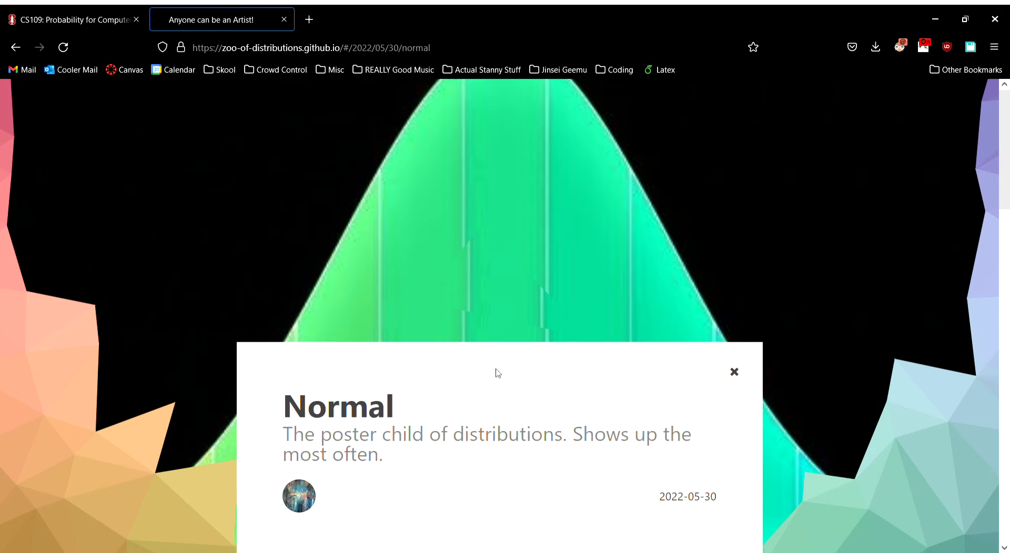
pyautogui.scroll(-5, 447, 487)
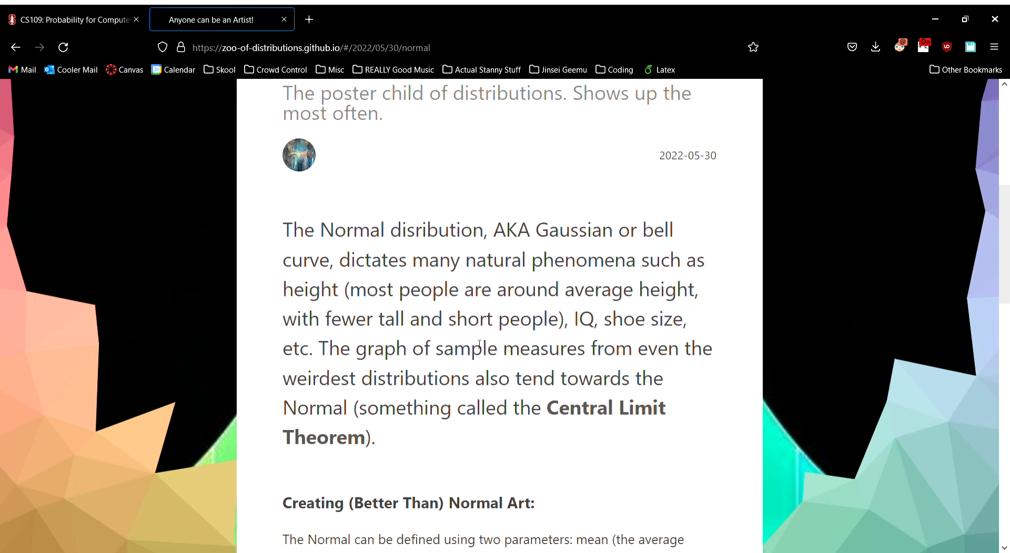
pyautogui.scroll(-4, 469, 345)
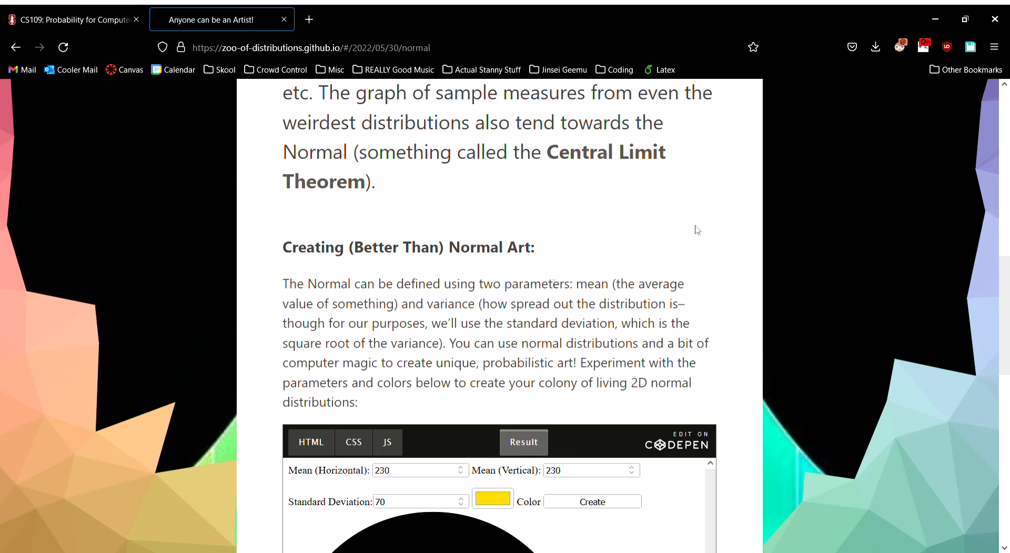
pyautogui.scroll(-6, 697, 229)
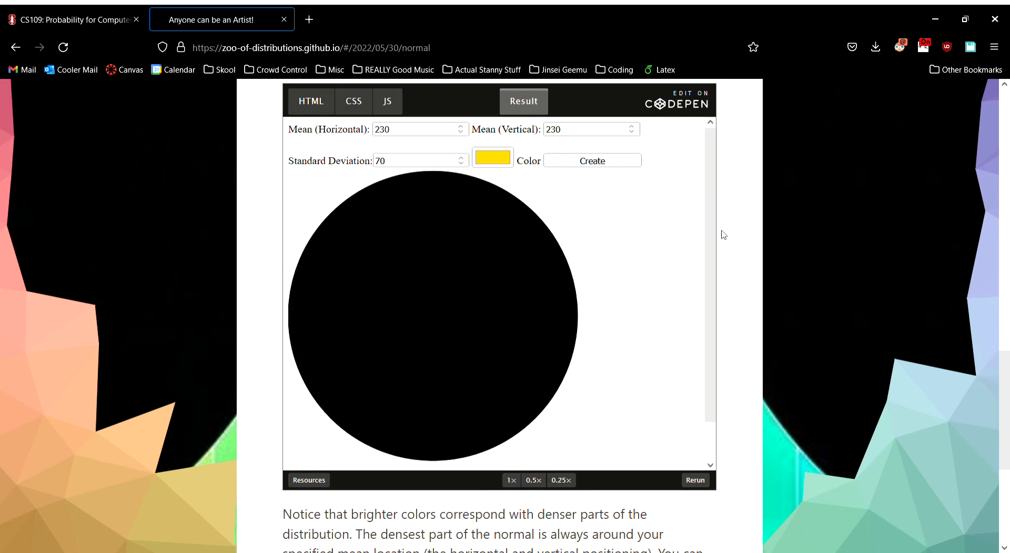
pyautogui.scroll(2, 723, 235)
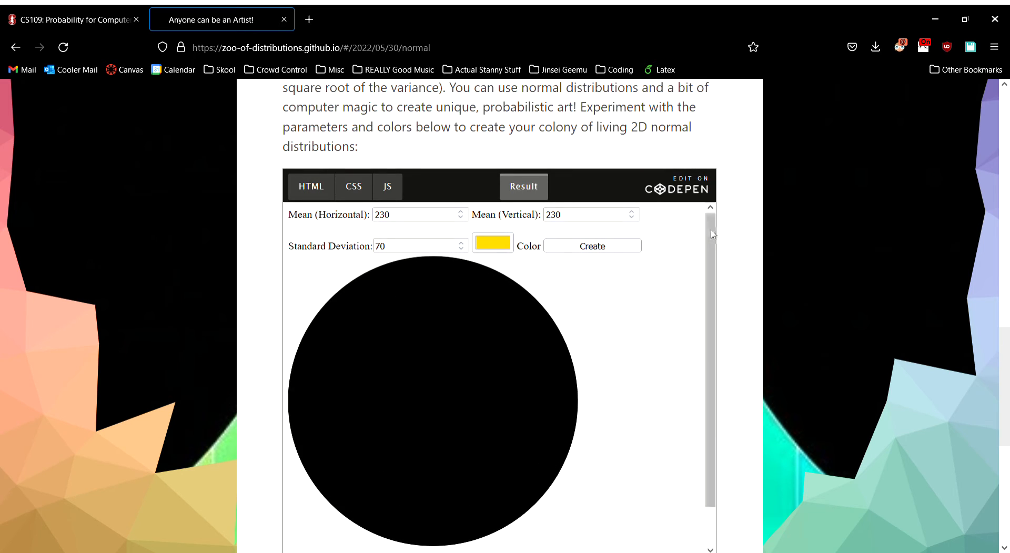
pyautogui.click(599, 253)
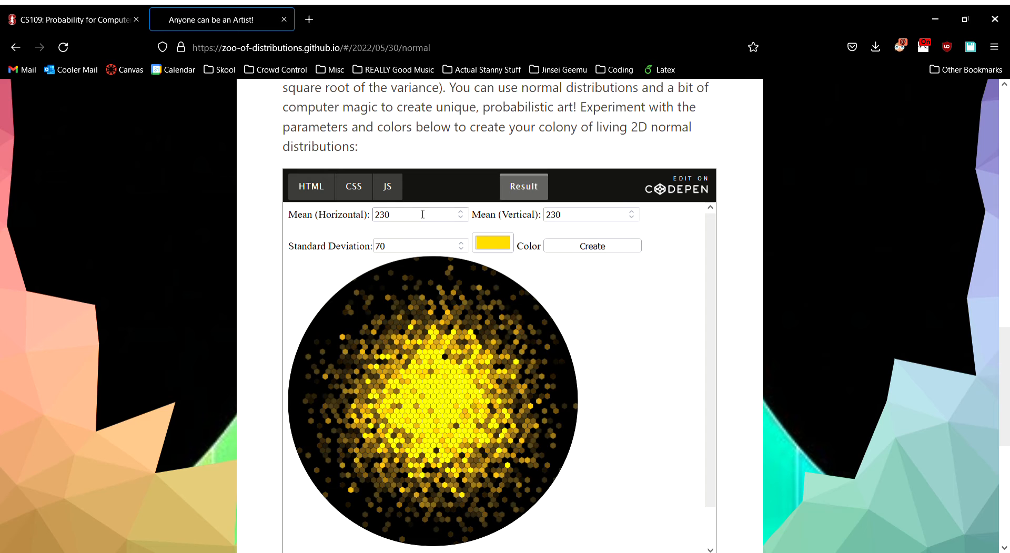
# Step: Set the standard deviation of the normal distribution art to 40
pyautogui.click(402, 247)
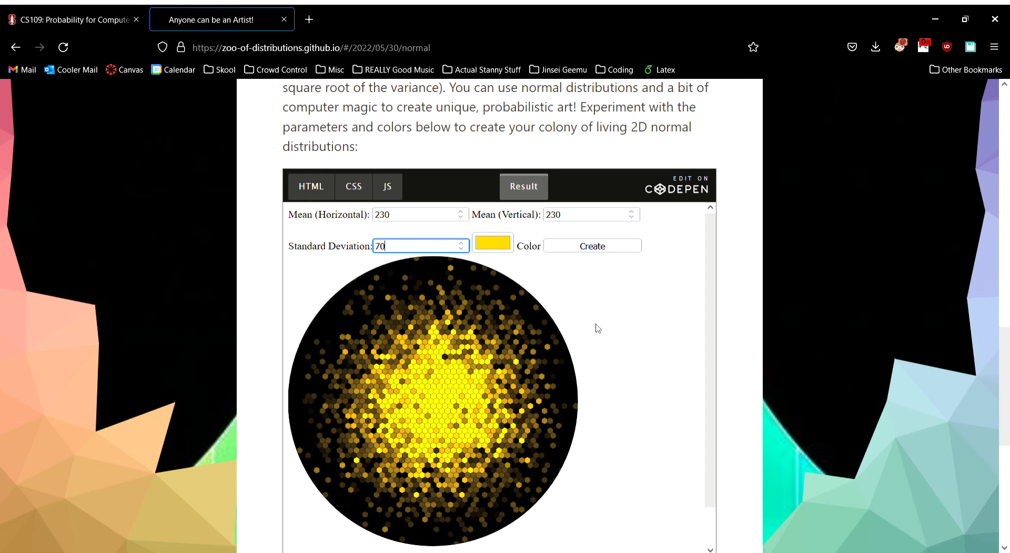
pyautogui.press('BackSpace')
pyautogui.press('BackSpace')
pyautogui.write('40')
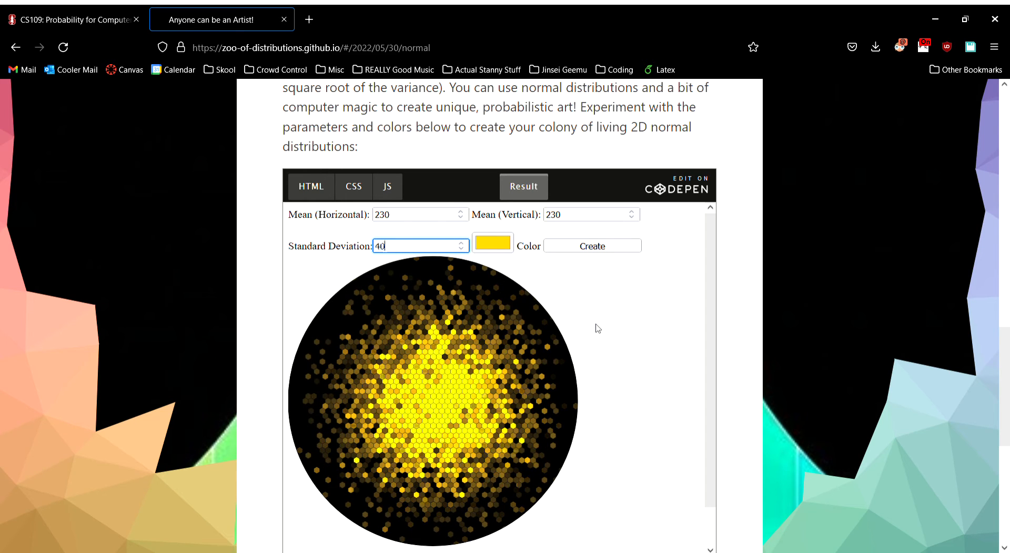
pyautogui.click(596, 325)
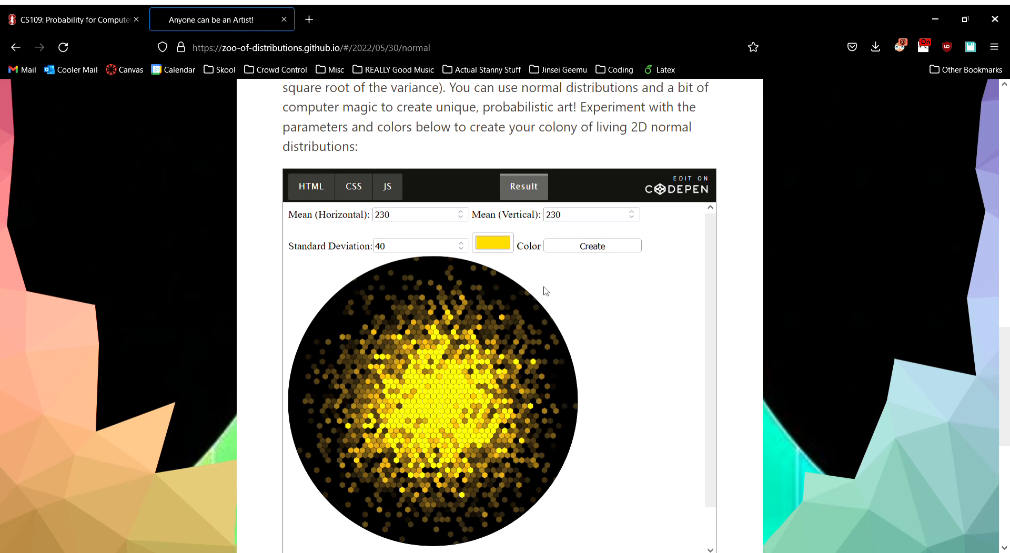
# Step: Choose pink as the distribution color and create the new normal distribution on the canvas
pyautogui.click(488, 245)
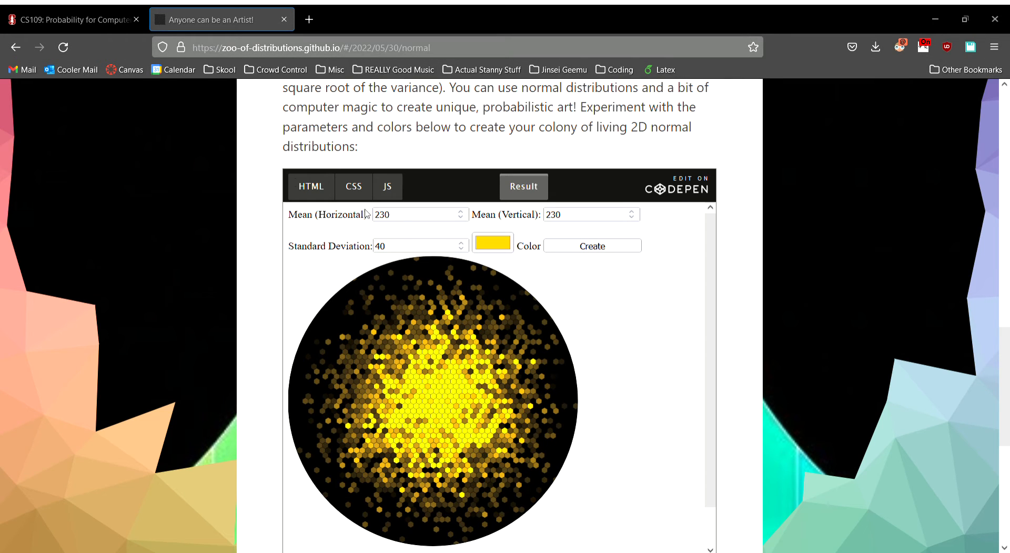
pyautogui.click(148, 44)
pyautogui.click(29, 206)
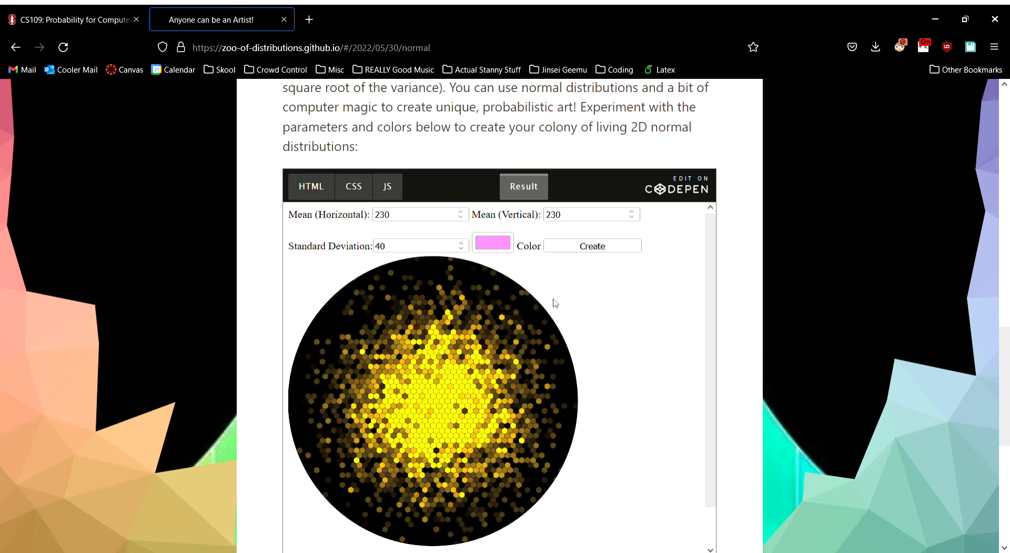
pyautogui.click(601, 247)
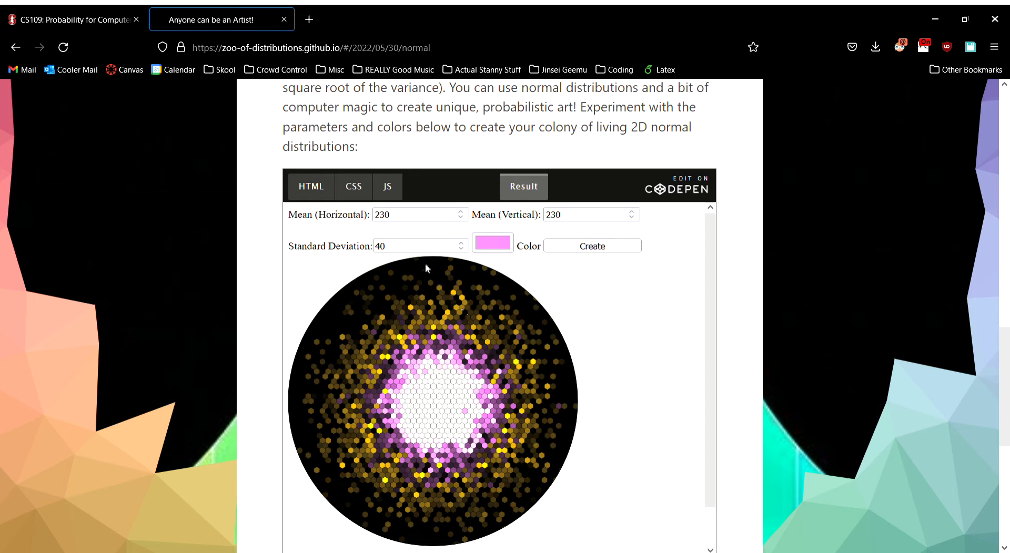
# Step: Set the horizontal mean of the normal distribution art to 180
pyautogui.click(406, 217)
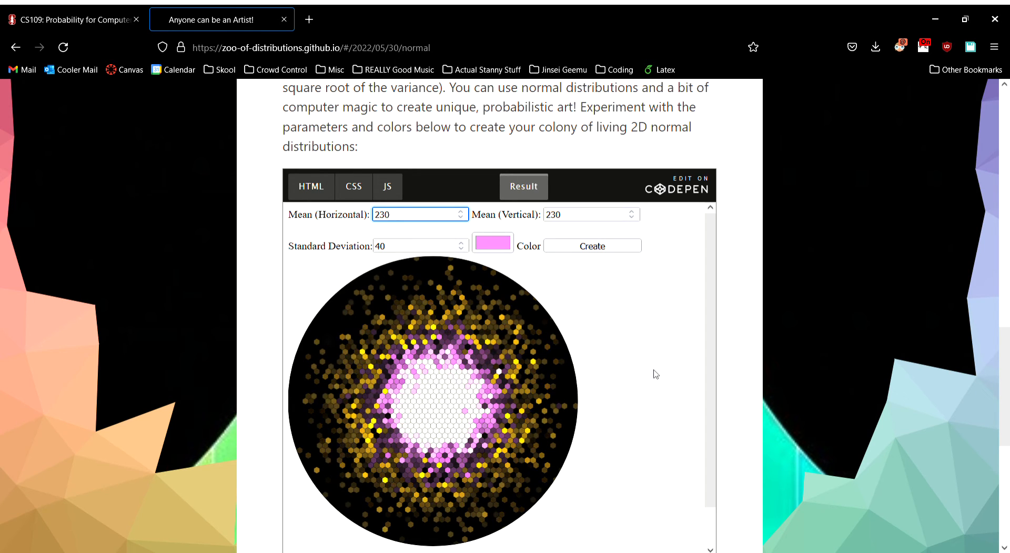
pyautogui.press('BackSpace')
pyautogui.press('BackSpace')
pyautogui.press('BackSpace')
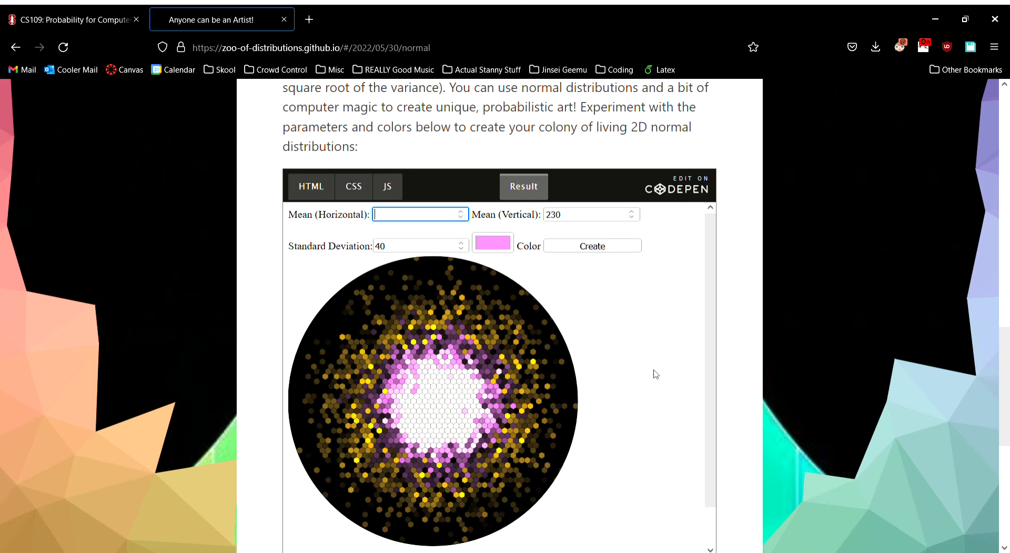
pyautogui.write('180')
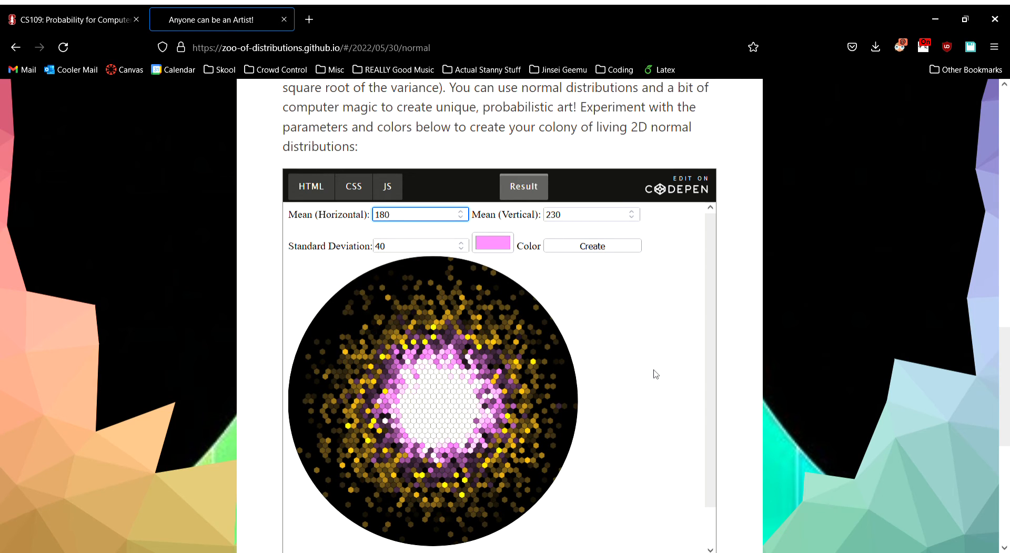
pyautogui.click(658, 368)
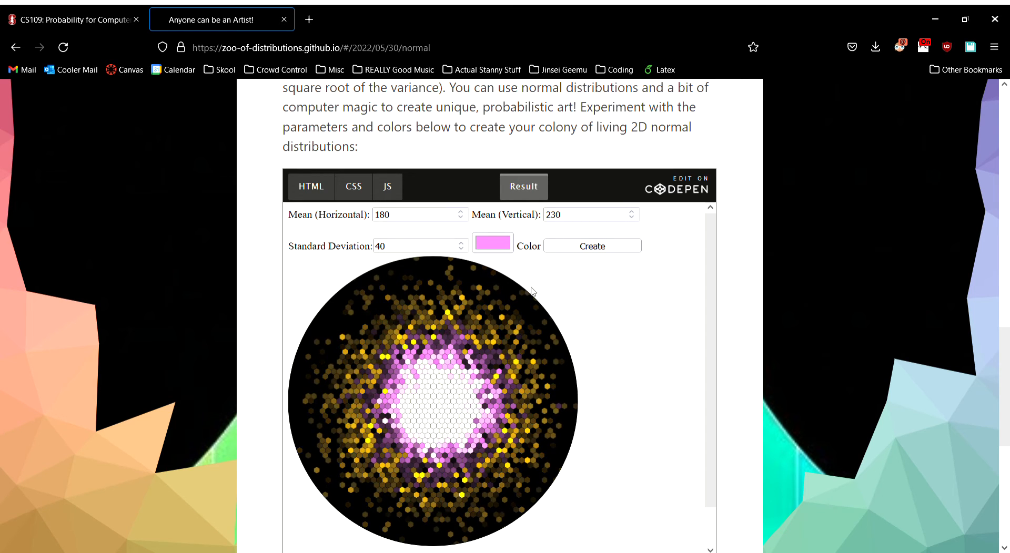
# Step: Choose light cyan as the distribution color and add another normal distribution to the canvas
pyautogui.click(496, 250)
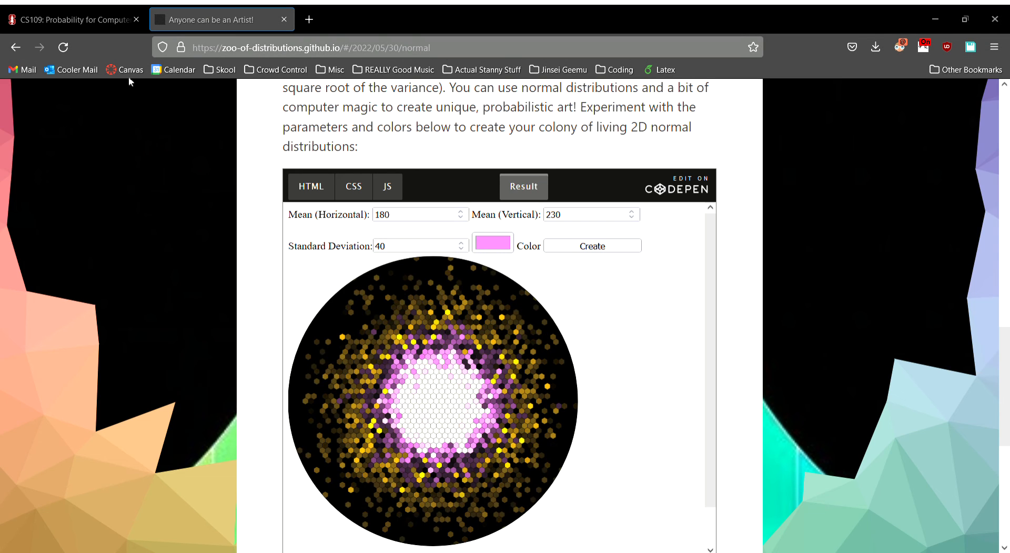
pyautogui.click(88, 47)
pyautogui.click(39, 203)
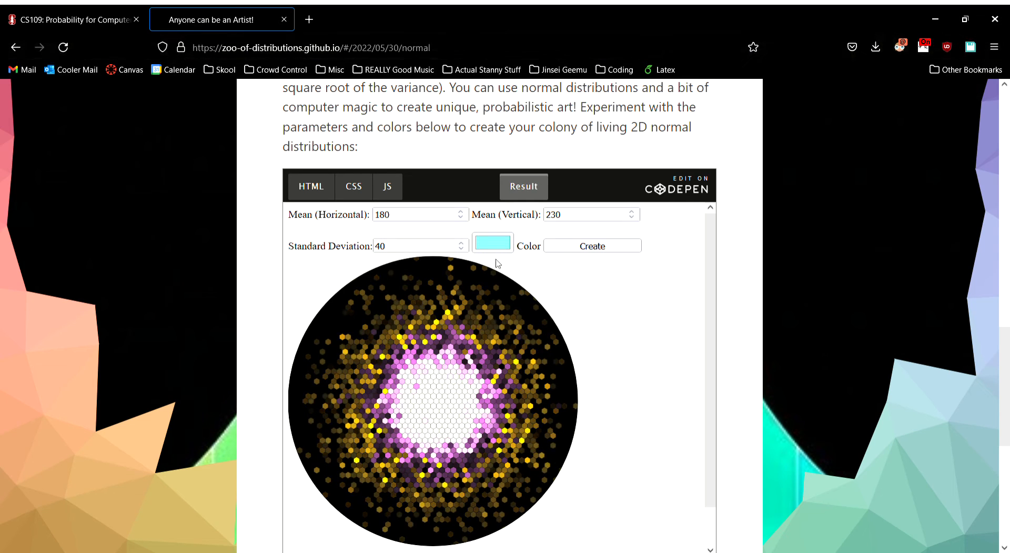
pyautogui.click(575, 248)
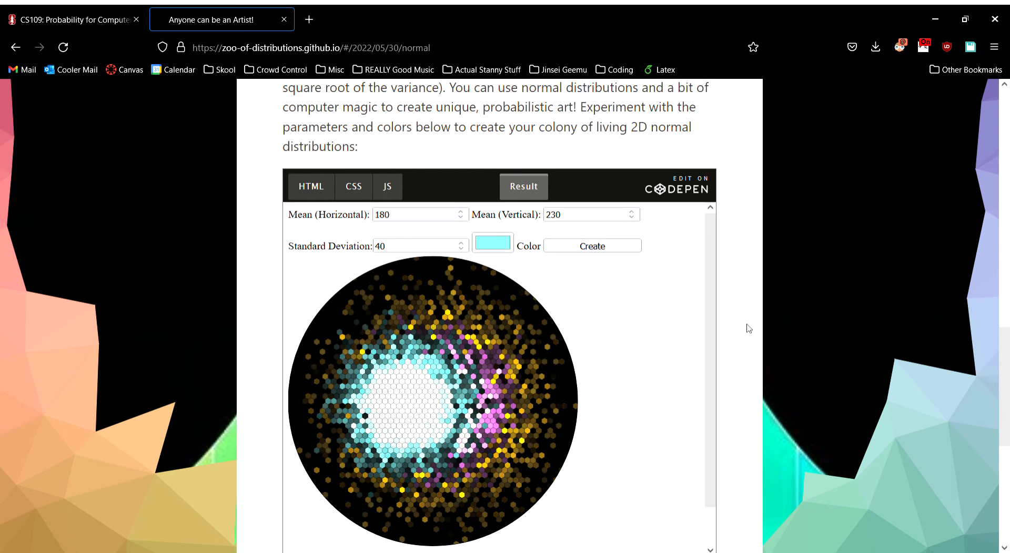
# Step: Return to the overview through the other distributions link and open the Geometric distribution page
pyautogui.scroll(-5, 749, 322)
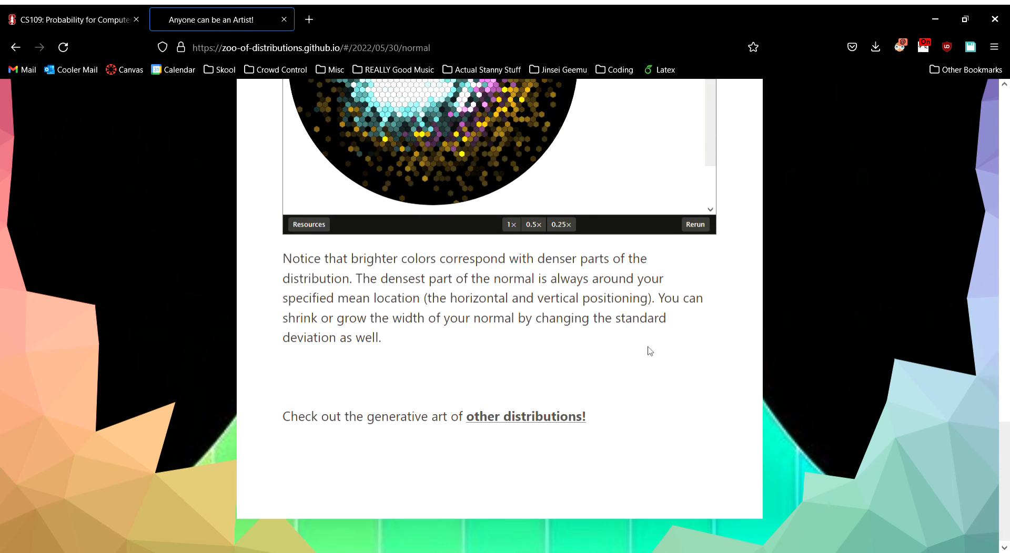
pyautogui.click(550, 418)
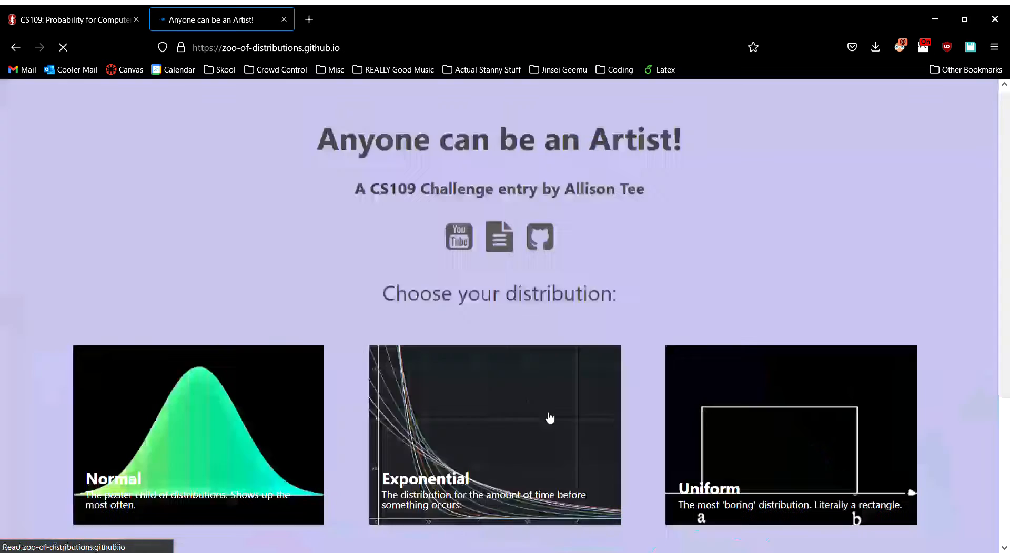
pyautogui.scroll(-4, 701, 232)
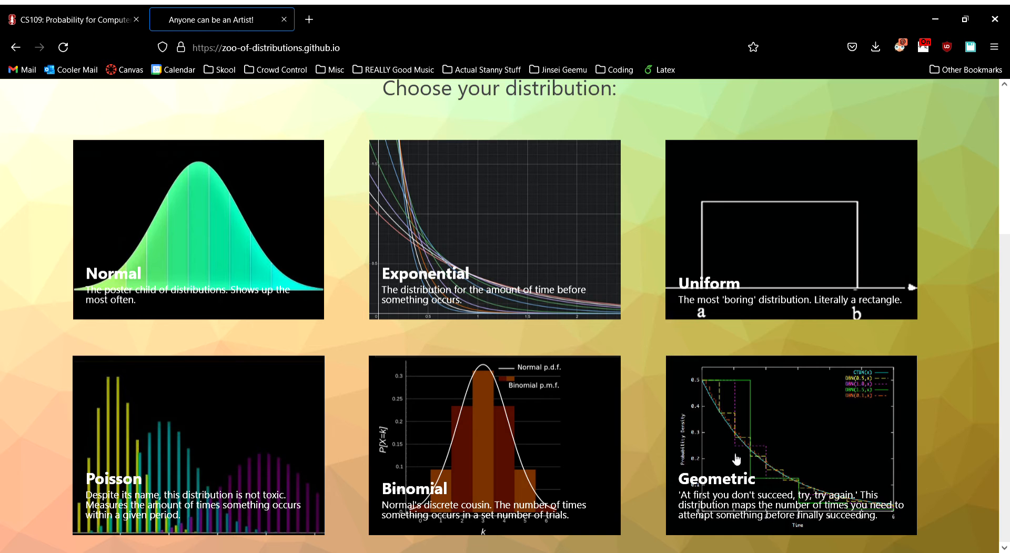
pyautogui.click(736, 460)
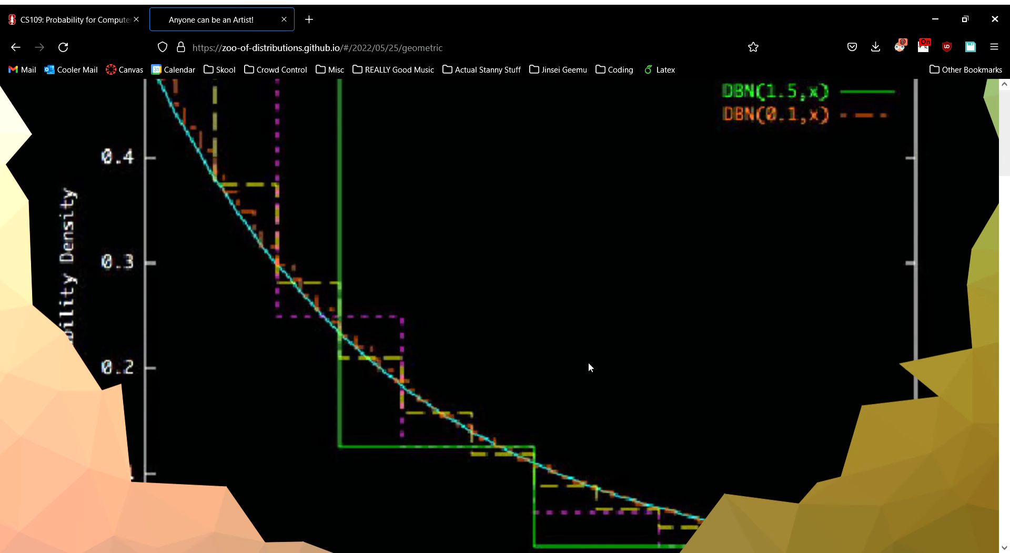
# Step: Read through the Geometric page to its tree demo and create a forest with randomized leaf colors
pyautogui.scroll(-5, 563, 417)
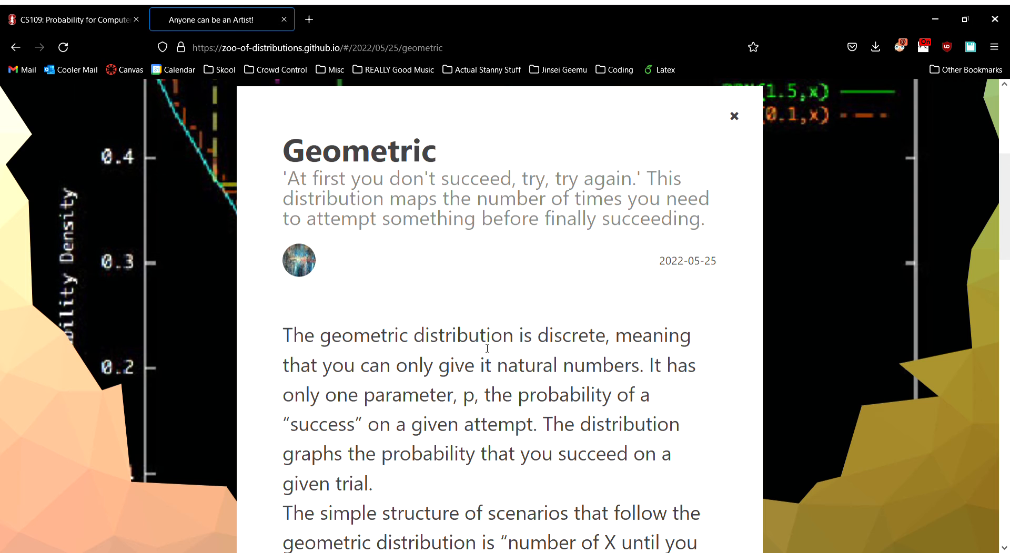
pyautogui.scroll(-5, 553, 372)
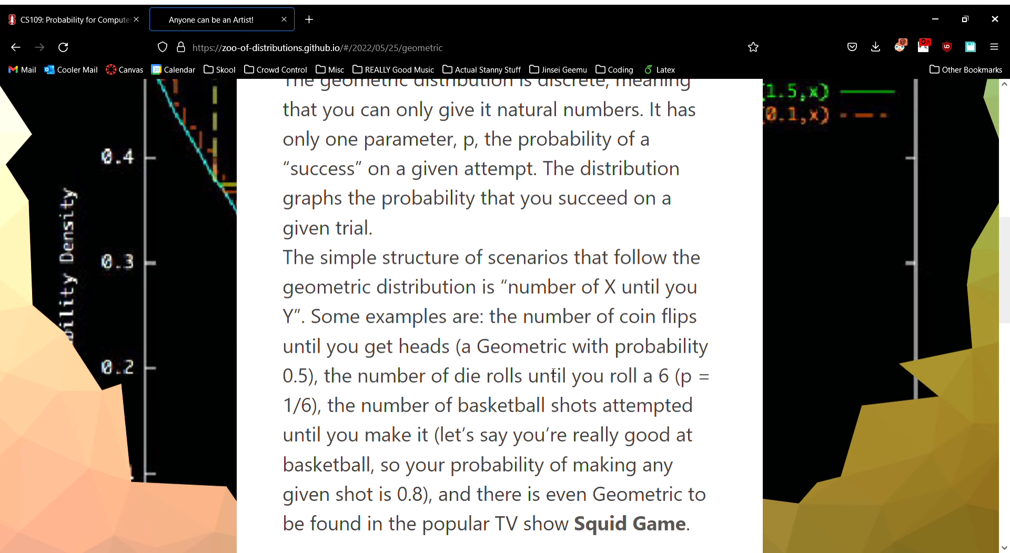
pyautogui.scroll(-3, 531, 327)
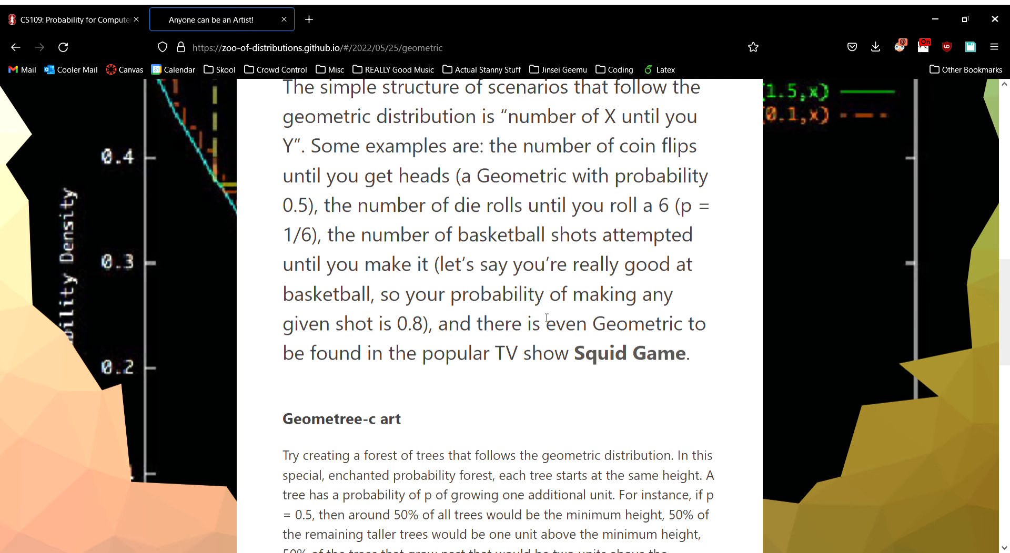
pyautogui.scroll(-10, 557, 332)
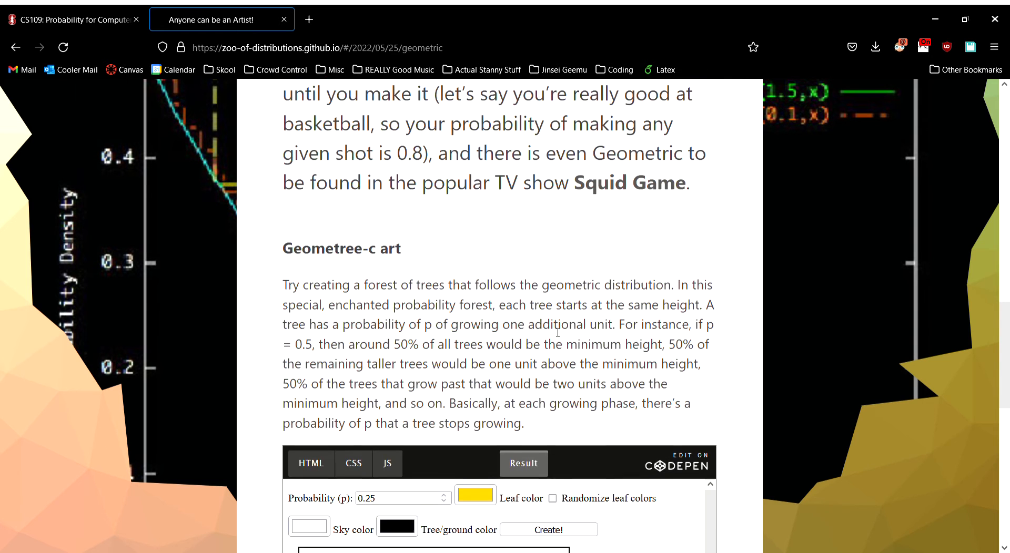
pyautogui.scroll(-2, 555, 332)
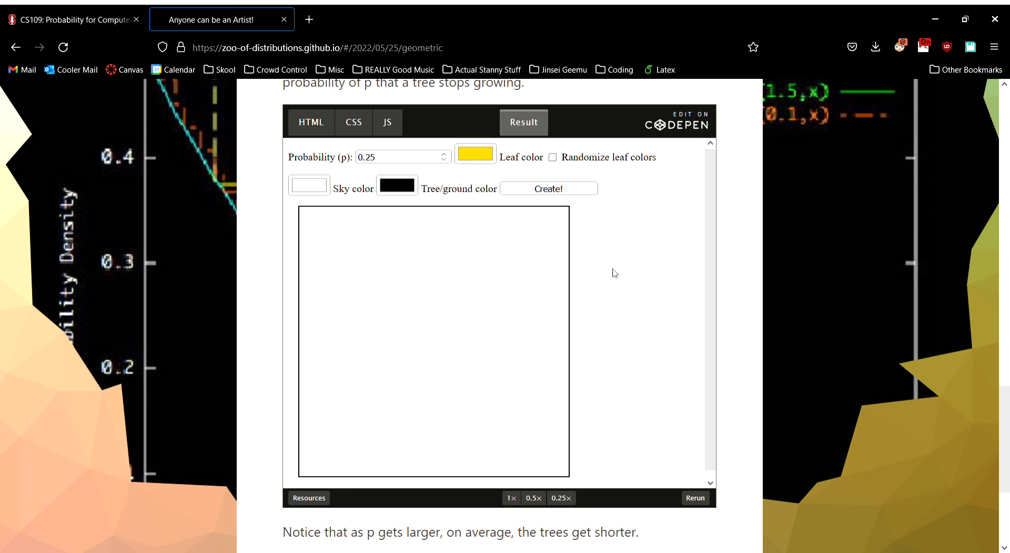
pyautogui.click(552, 157)
pyautogui.click(550, 189)
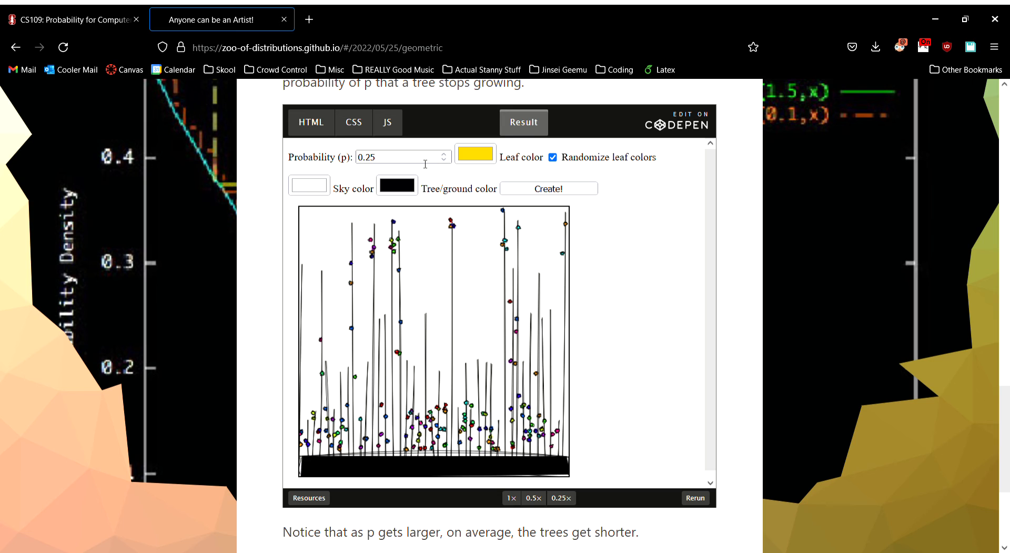
# Step: Set the forest's probability p to 0.6 and its sky color to black
pyautogui.click(443, 154)
pyautogui.click(443, 154)
pyautogui.click(443, 155)
pyautogui.click(316, 188)
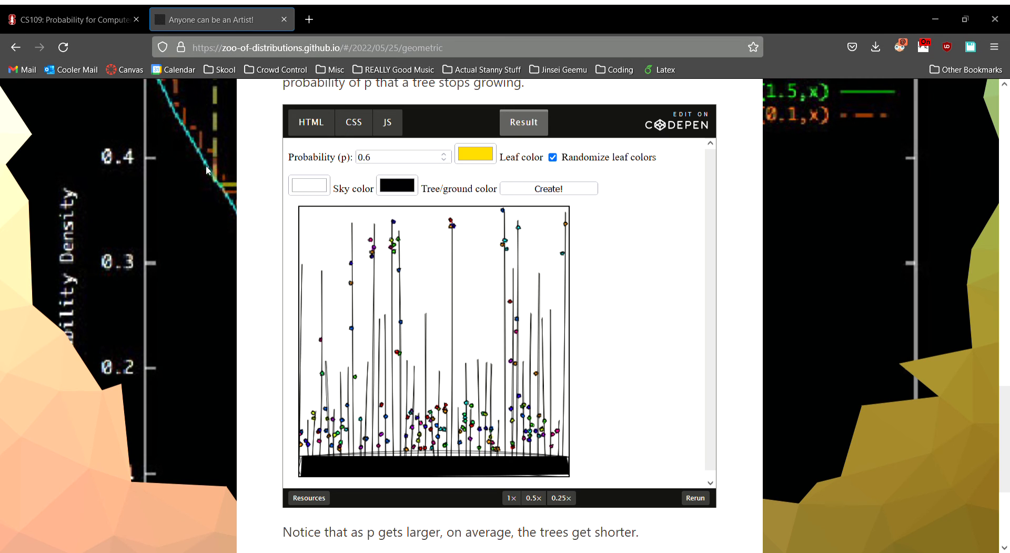
pyautogui.click(21, 117)
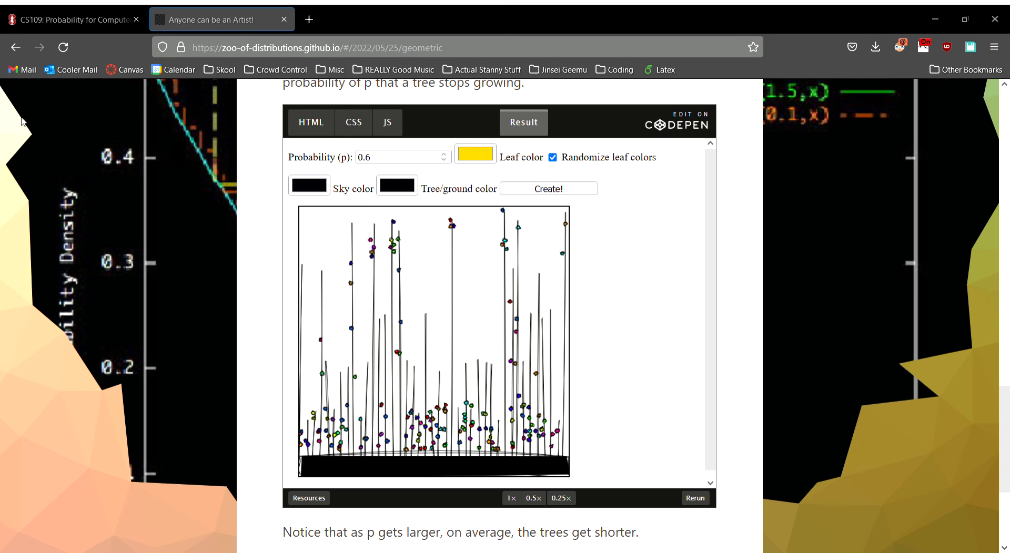
pyautogui.click(32, 209)
# Step: Set the tree/ground color to white and create the forest again
pyautogui.click(398, 186)
pyautogui.click(153, 121)
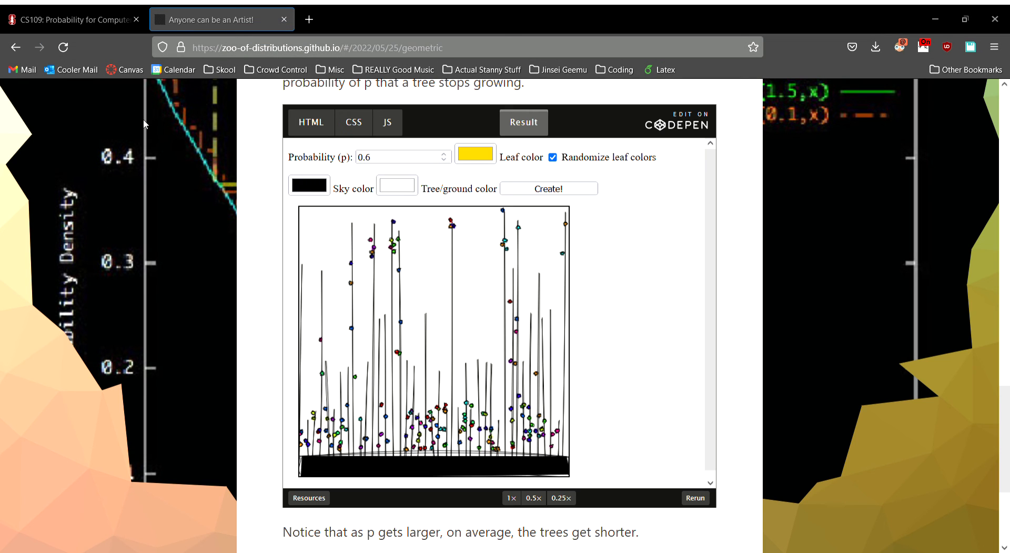
pyautogui.click(36, 209)
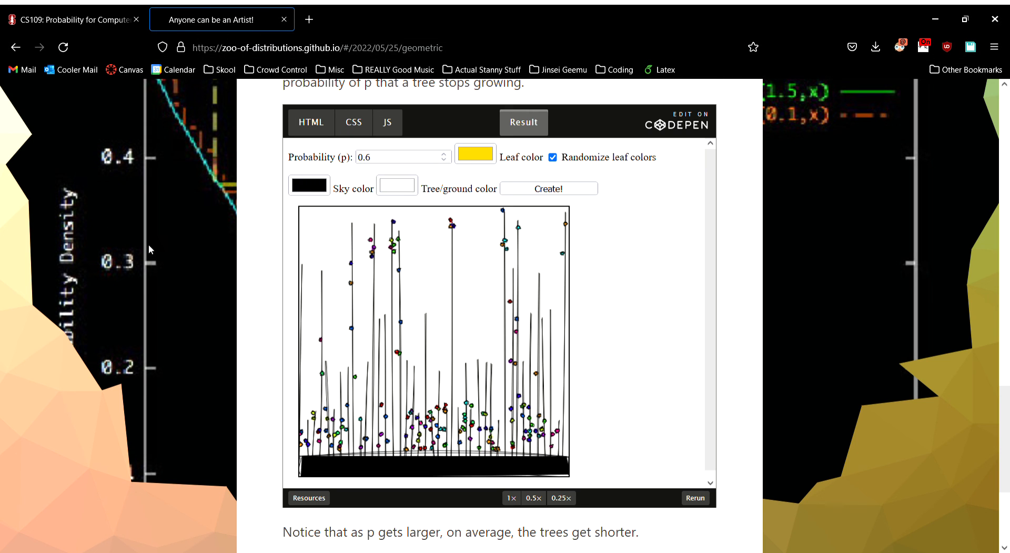
pyautogui.click(552, 190)
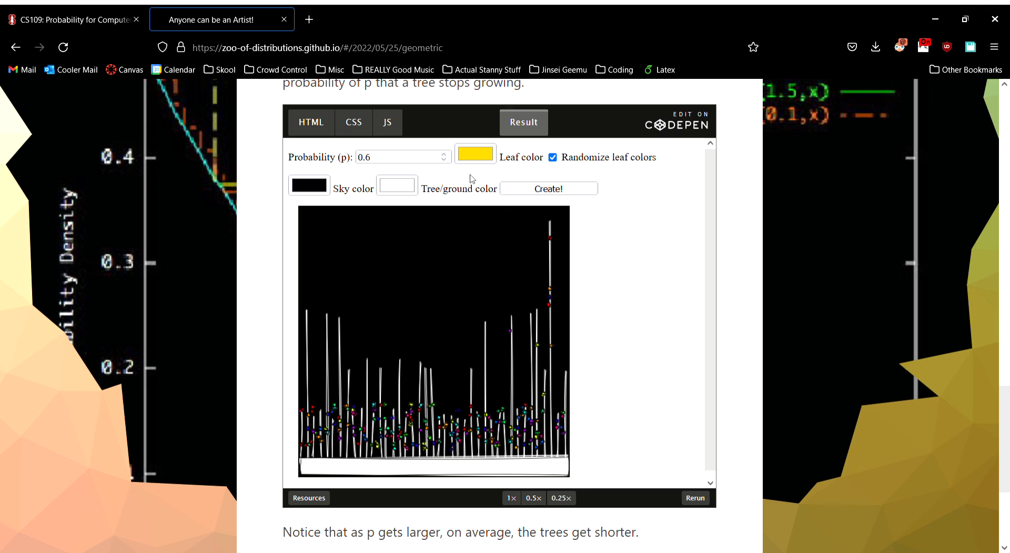
# Step: Raise the forest's probability p to 1 and regenerate the trees
pyautogui.click(444, 155)
pyautogui.click(445, 155)
pyautogui.click(444, 155)
pyautogui.click(444, 155)
pyautogui.click(567, 189)
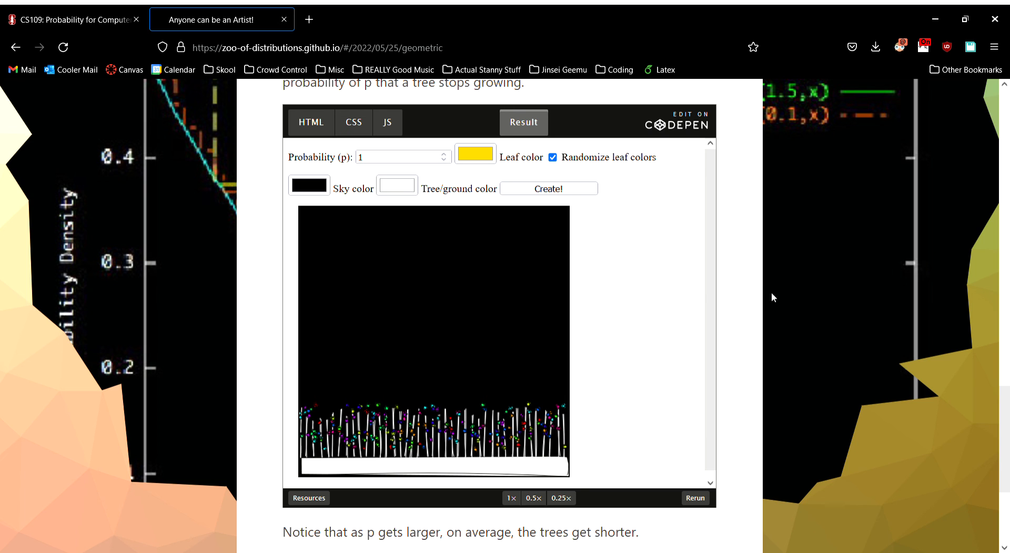
# Step: Return to the distribution overview through the other distributions link below the tree demo
pyautogui.scroll(-3, 752, 269)
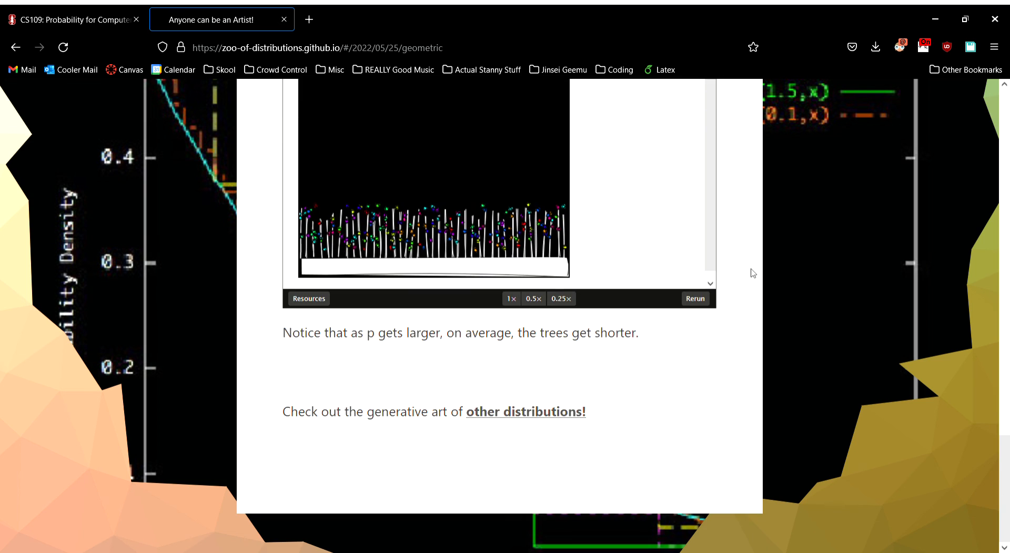
pyautogui.click(520, 410)
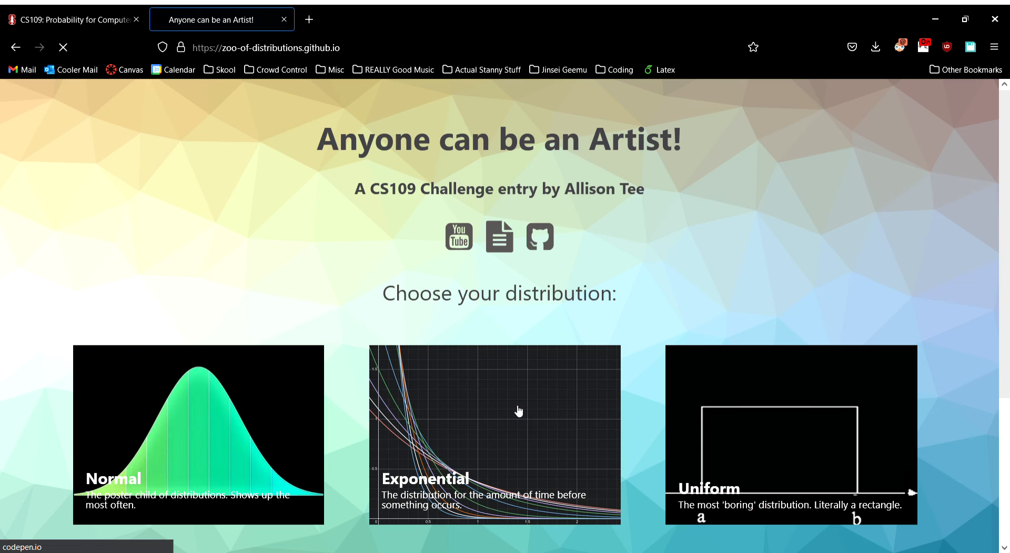